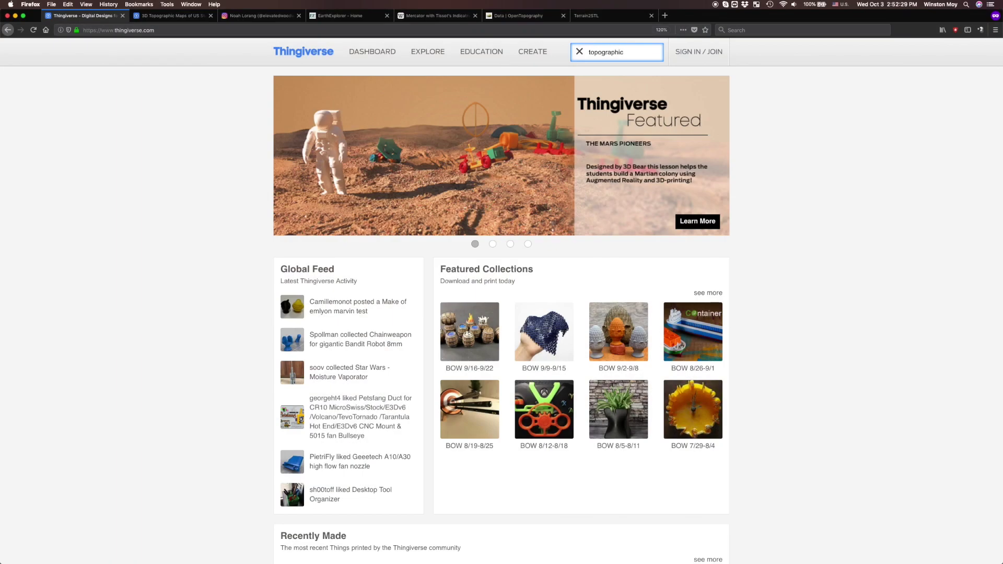
# Step: Search Thingiverse for 'topographic map' and scroll through the 83 results
pyautogui.press('Return')
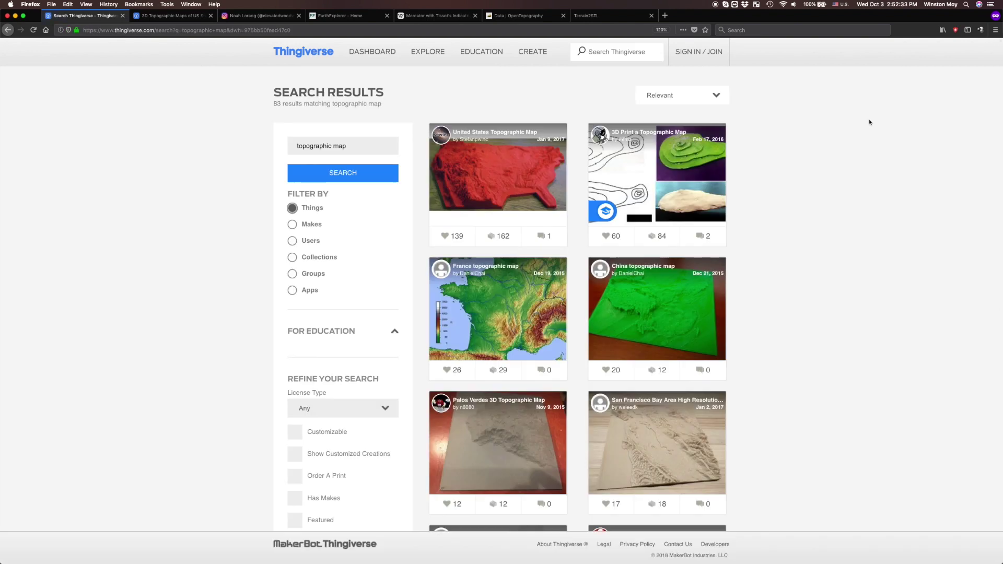
pyautogui.scroll(-5, 856, 168)
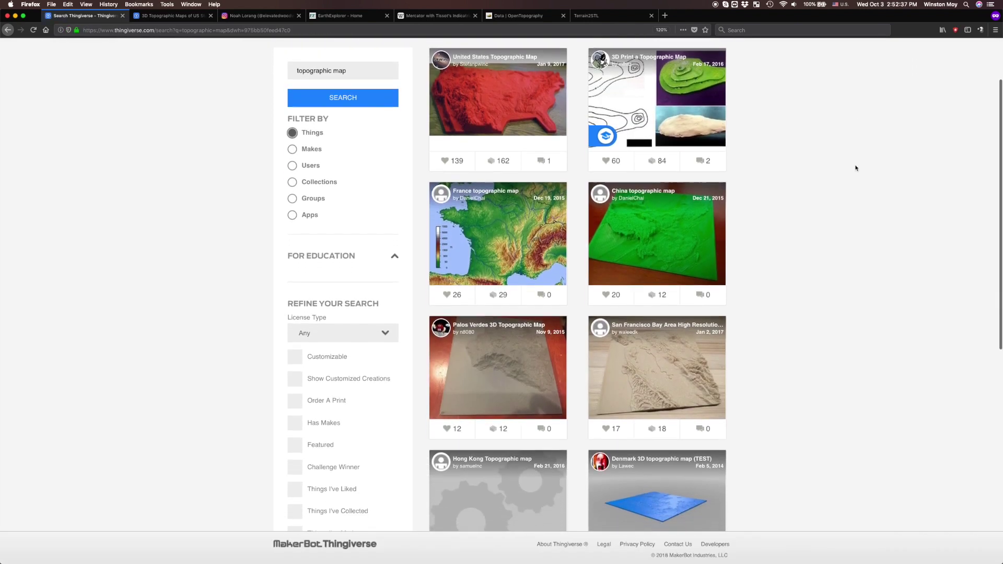
pyautogui.scroll(-8, 856, 167)
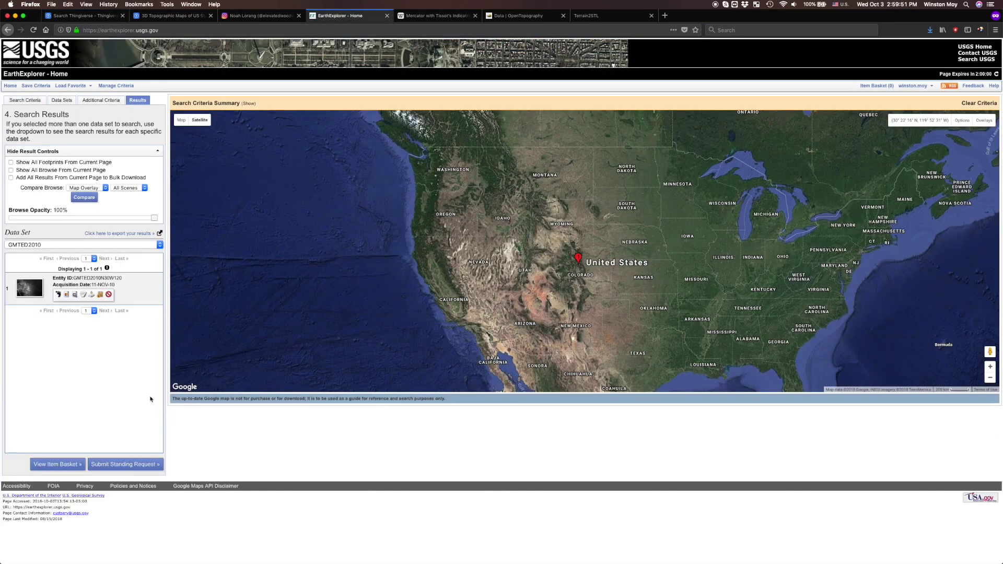
# Step: Overlay the greyscale GMTED2010 elevation preview on the EarthExplorer map
pyautogui.click(58, 294)
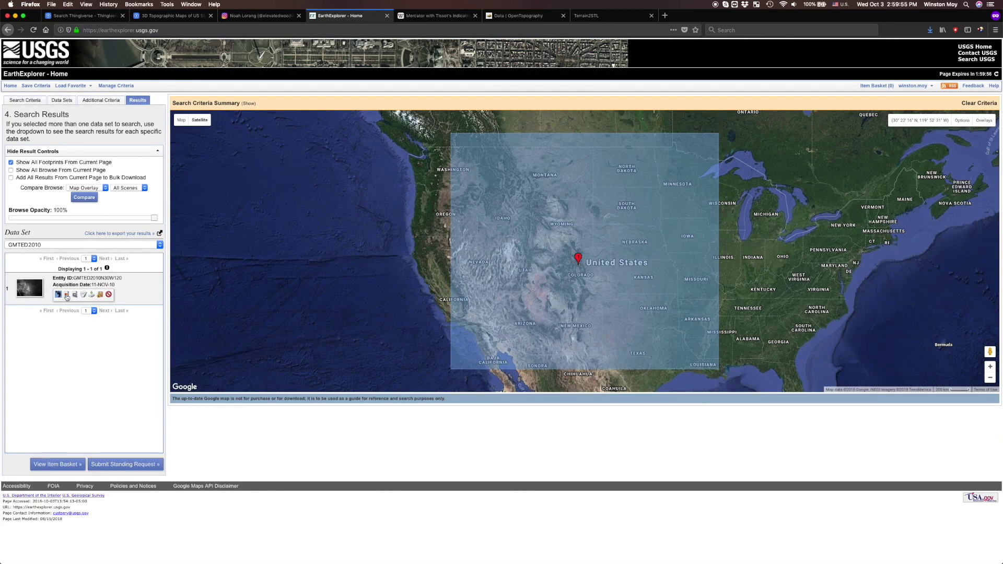
pyautogui.click(67, 296)
pyautogui.click(59, 294)
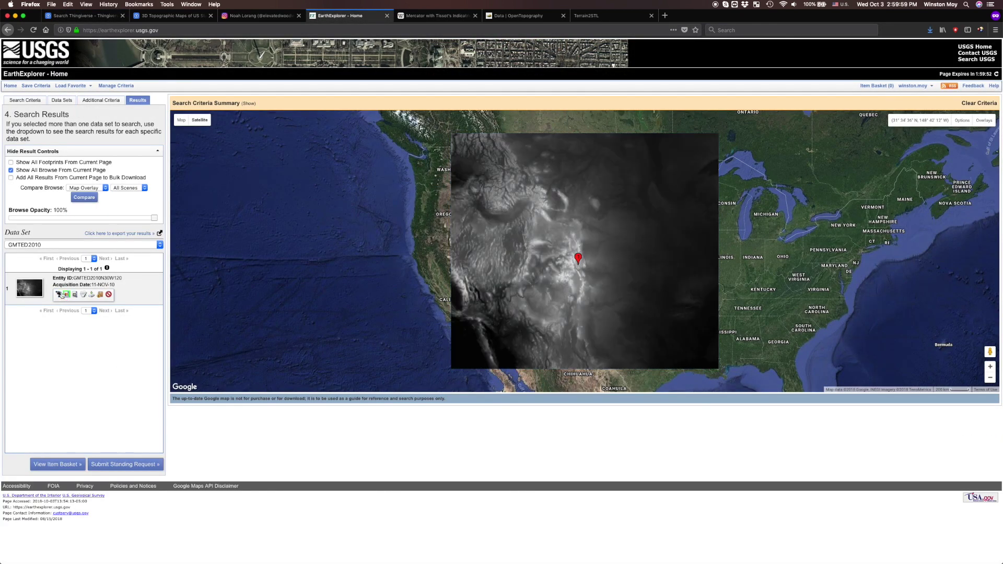
# Step: Download the 30 ARC SEC (71.4 MB) GMTED2010 zip file and check it finished
pyautogui.click(92, 296)
pyautogui.click(466, 320)
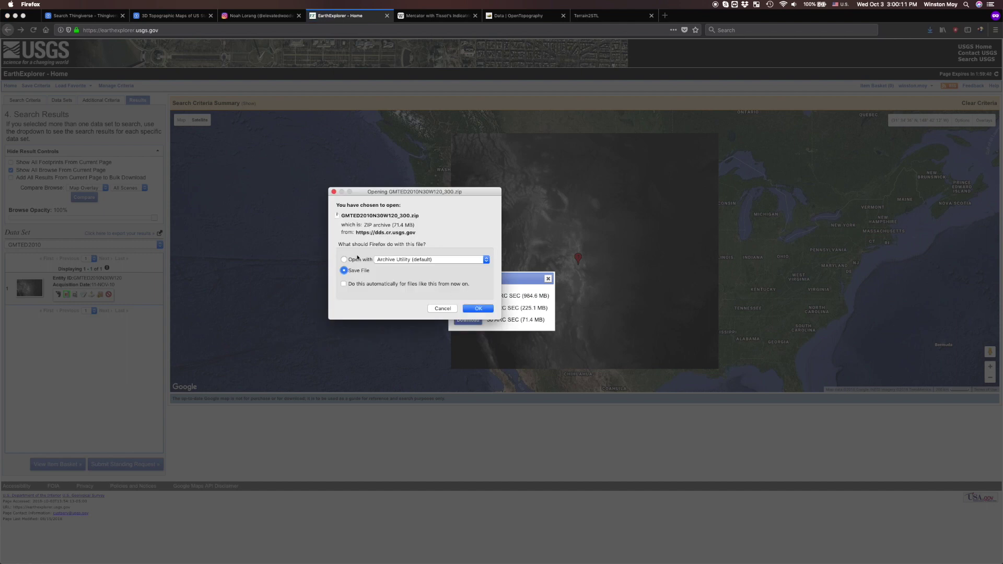
pyautogui.click(478, 308)
pyautogui.click(928, 29)
pyautogui.click(929, 29)
pyautogui.click(783, 46)
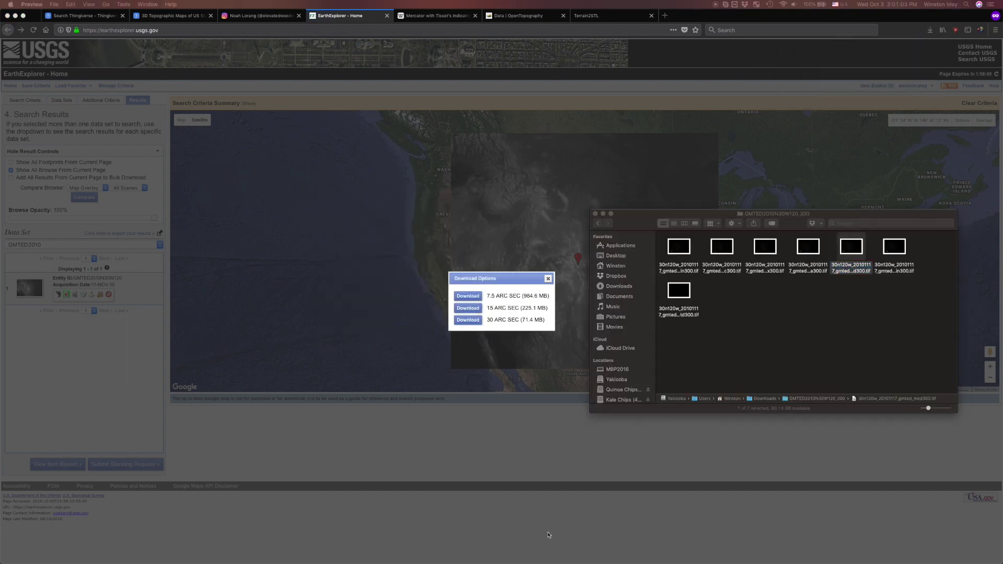
# Step: Preview the medium-resolution GMTED elevation image, then close the preview
pyautogui.press('super+o')
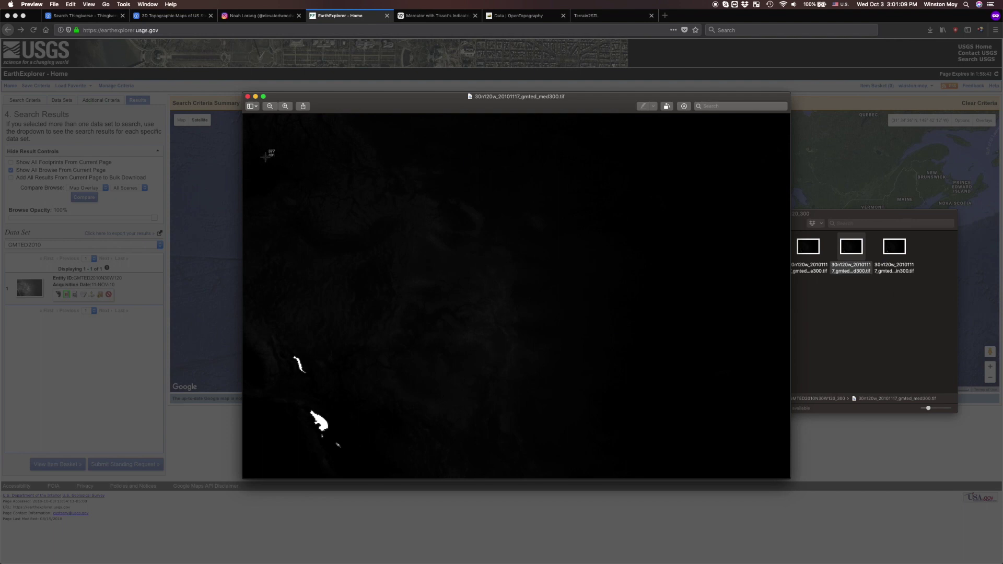
pyautogui.moveTo(315, 186); pyautogui.dragTo(555, 397)
pyautogui.click(249, 98)
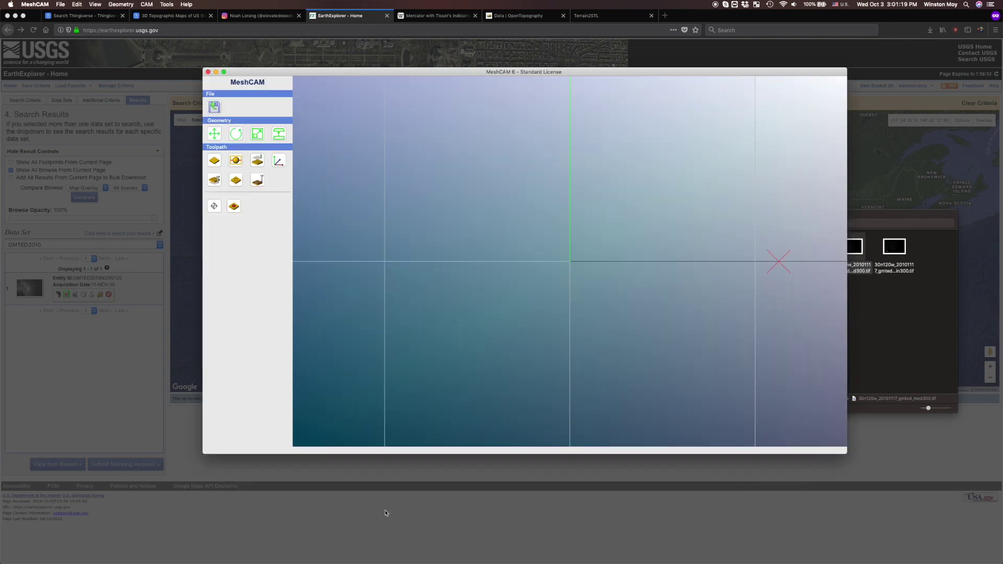
# Step: Load the med300 .tif into MeshCAM and accept the Image Settings to build the 3D relief
pyautogui.click(60, 4)
pyautogui.click(73, 13)
pyautogui.click(733, 6)
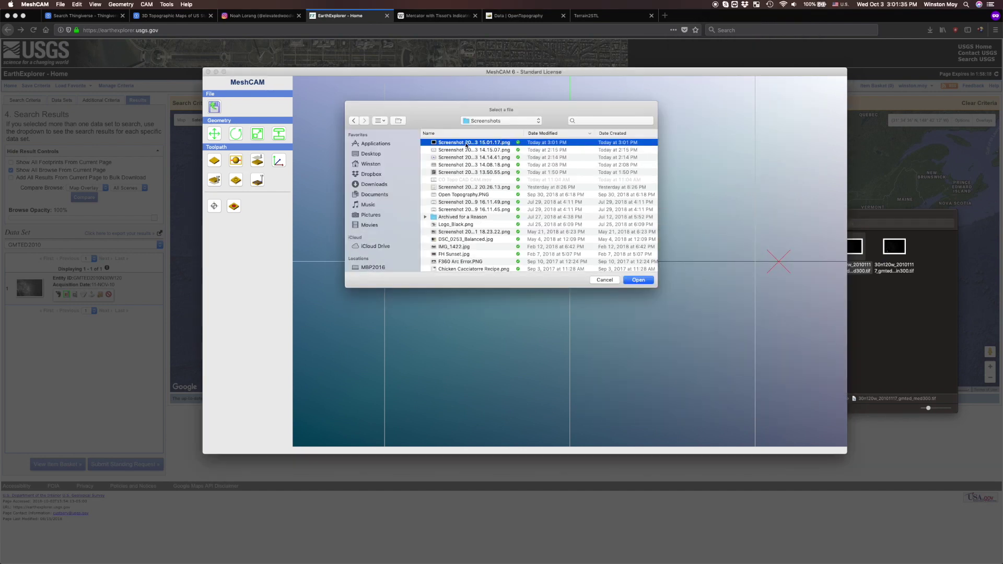
pyautogui.click(636, 280)
pyautogui.click(506, 353)
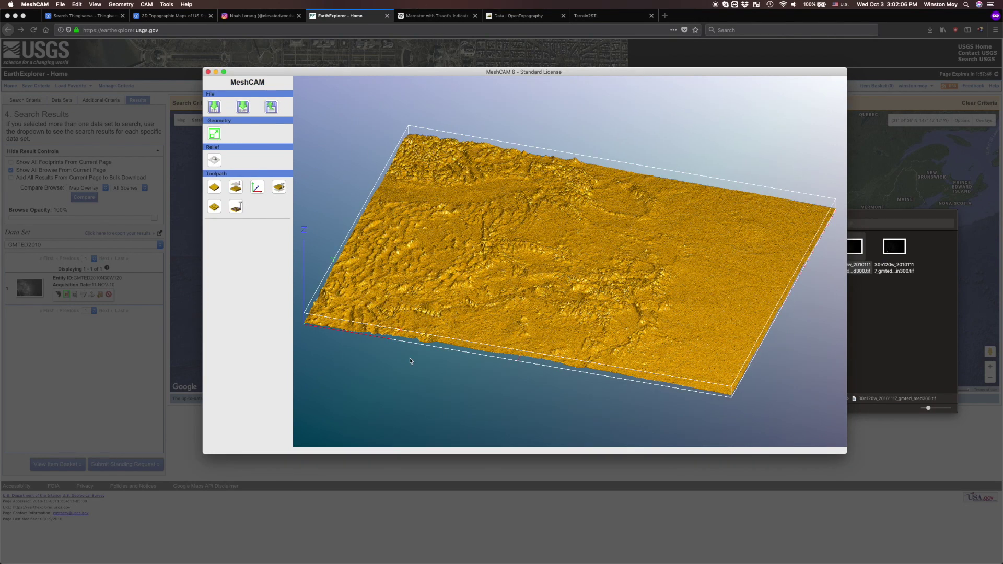
pyautogui.scroll(5, 410, 361)
pyautogui.scroll(-8, 491, 277)
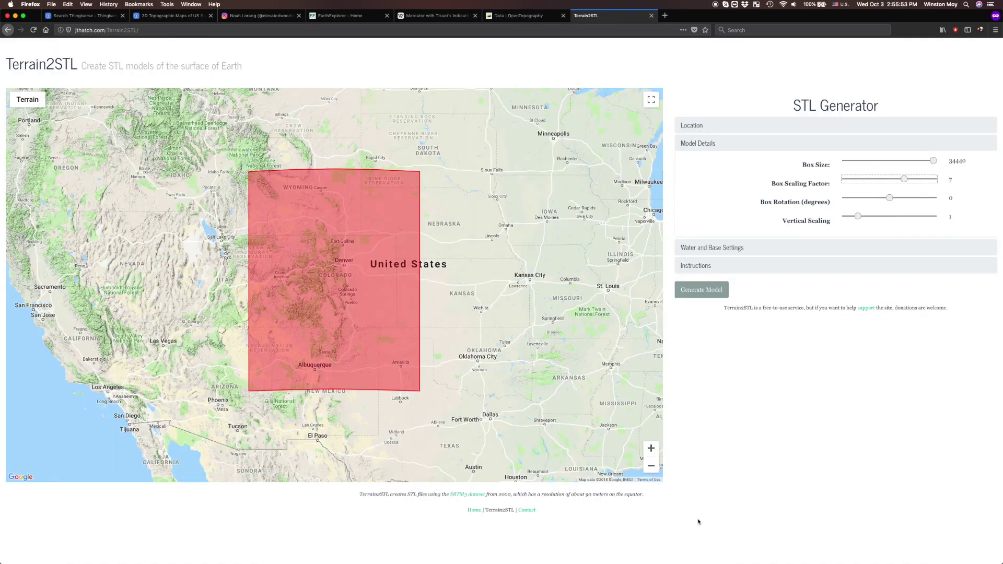
# Step: Zoom the Terrain2STL map in one level and slide Box Scaling Factor left to shrink the box
pyautogui.click(650, 448)
pyautogui.click(904, 180)
pyautogui.moveTo(899, 181); pyautogui.dragTo(862, 177)
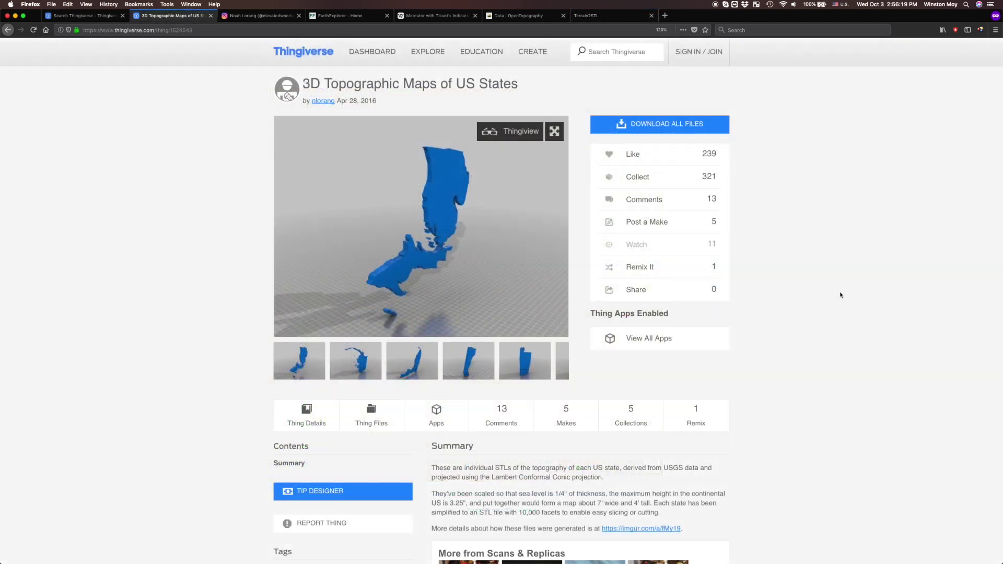
pyautogui.scroll(-10, 839, 293)
pyautogui.scroll(10, 839, 293)
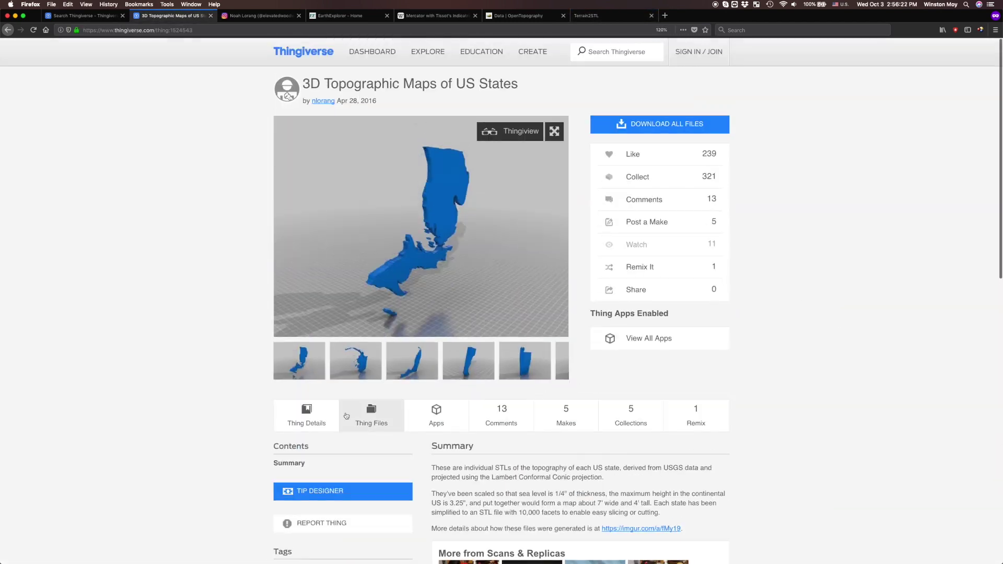
# Step: Find CO.stl in the Thing Files list and save it to disk
pyautogui.click(363, 415)
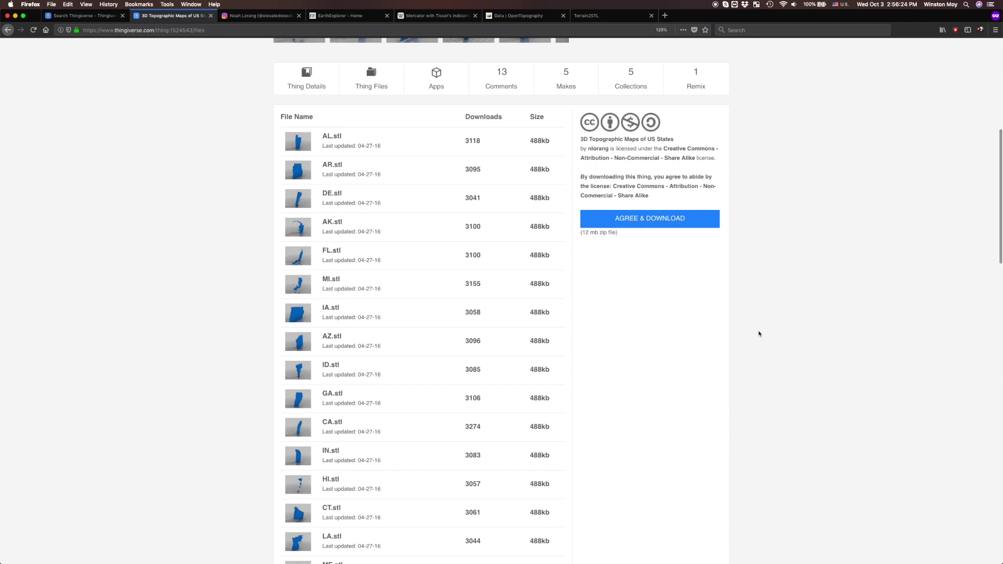
pyautogui.scroll(-2, 758, 334)
pyautogui.scroll(-5, 759, 333)
pyautogui.scroll(-4, 759, 333)
pyautogui.click(345, 430)
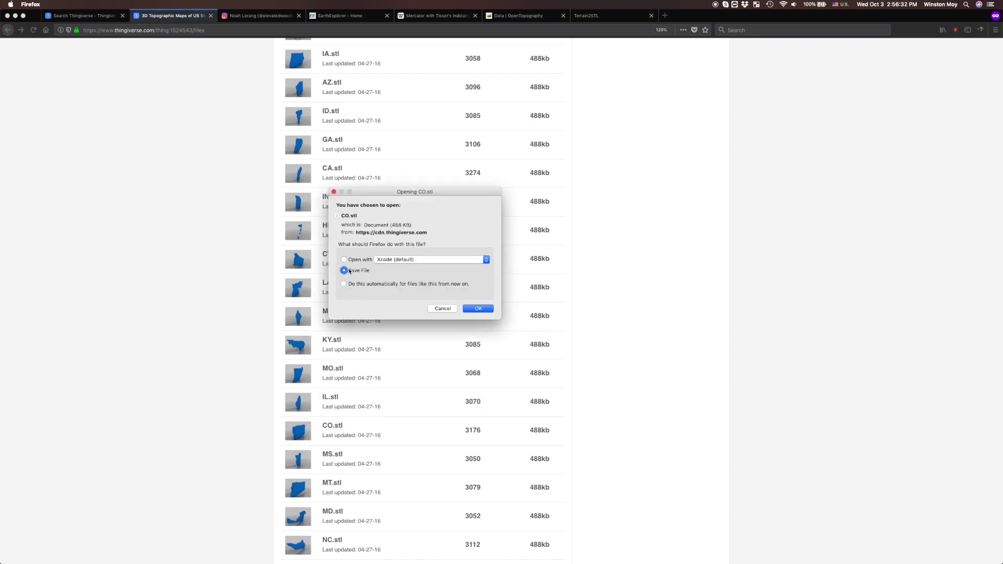
pyautogui.click(488, 309)
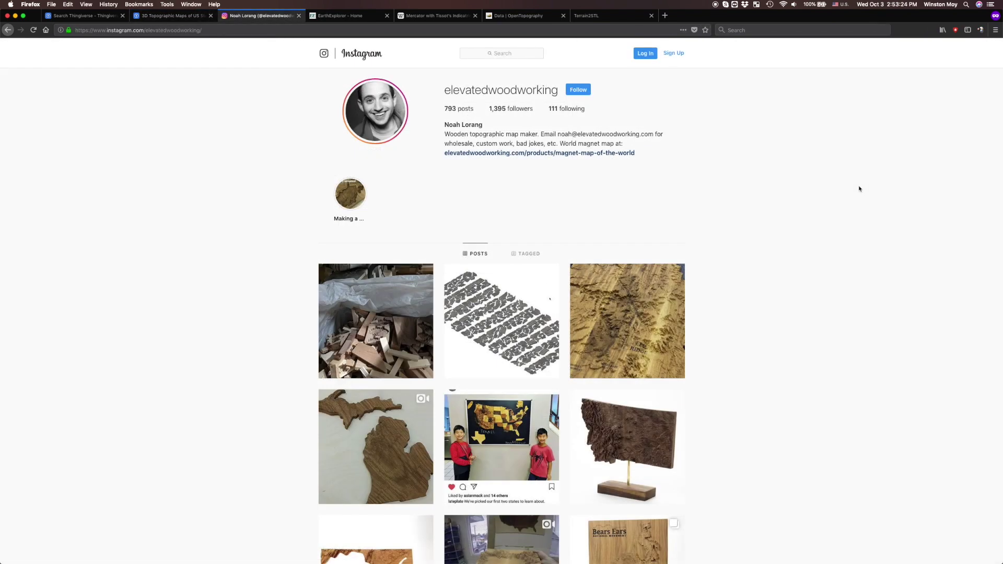
pyautogui.scroll(-2, 859, 188)
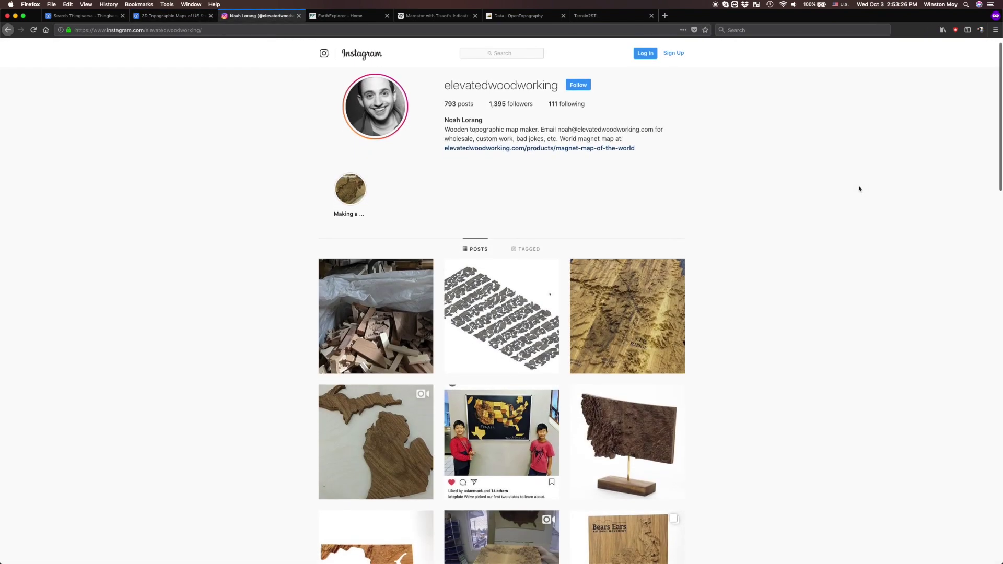
pyautogui.scroll(-3, 859, 189)
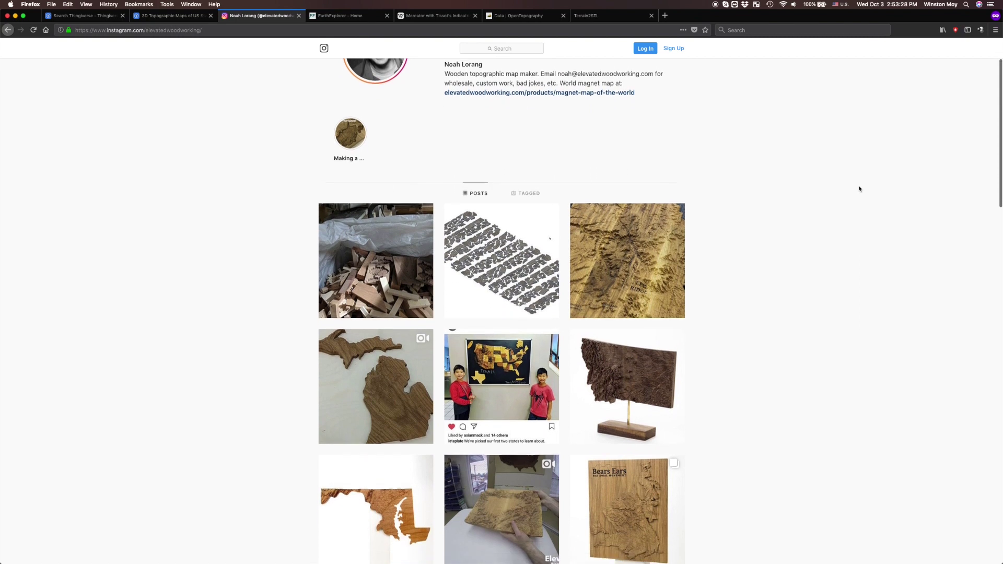
pyautogui.scroll(-3, 859, 188)
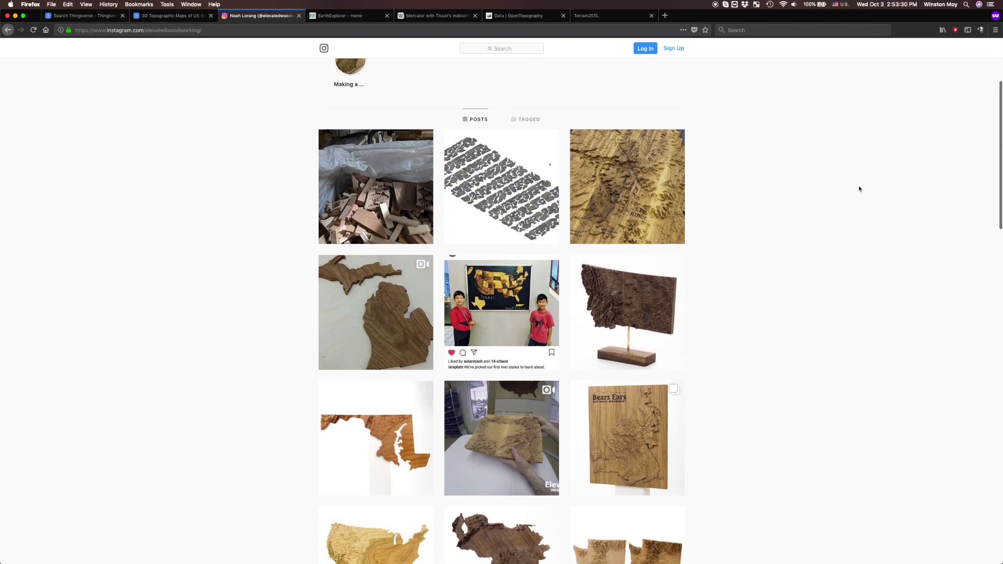
pyautogui.scroll(-3, 859, 188)
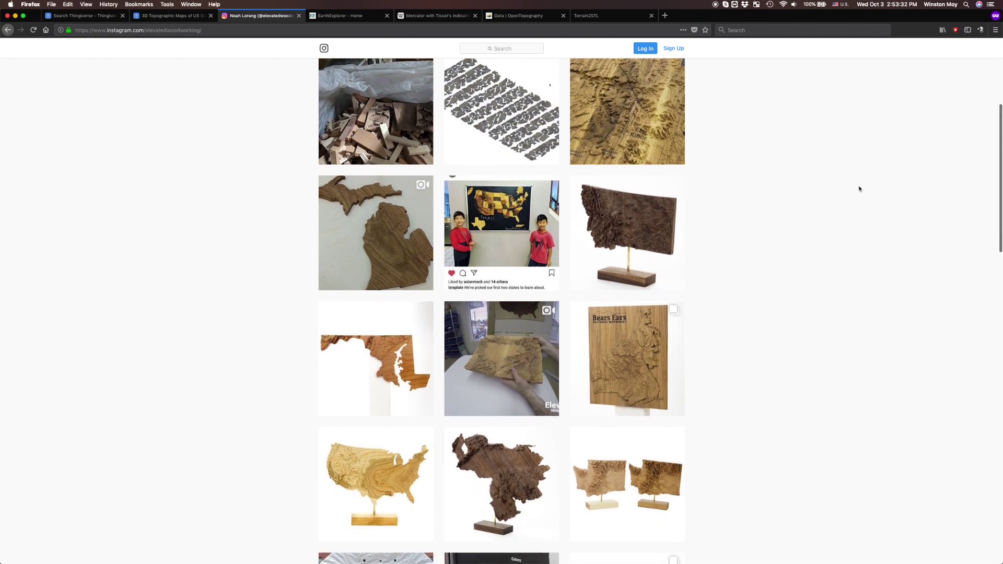
pyautogui.scroll(-1, 859, 188)
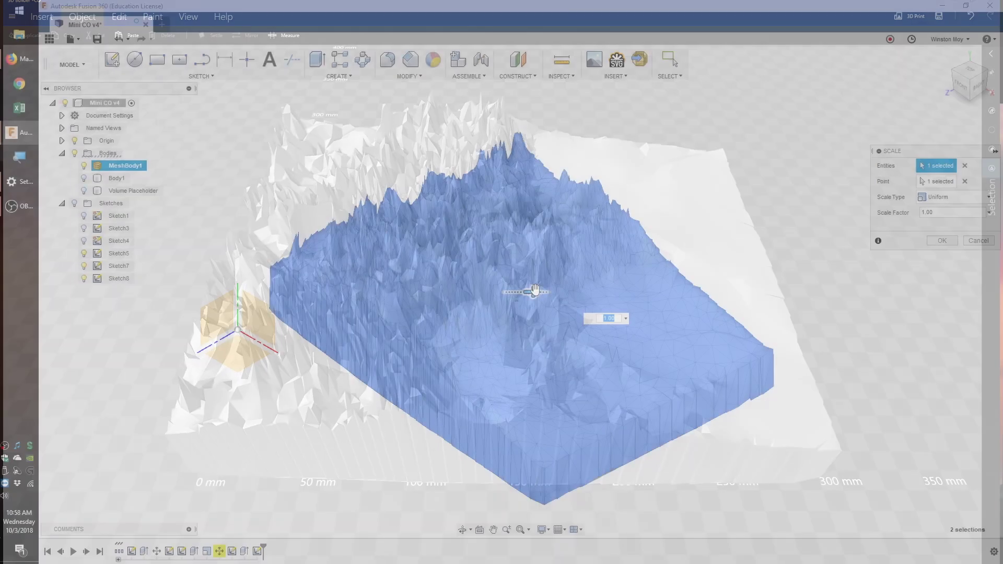
# Step: Drag the scale arrow to shrink MeshBody1 to a 0.115 scale factor
pyautogui.moveTo(526, 289)
pyautogui.mouseDown()
pyautogui.moveTo(548, 291)
pyautogui.moveTo(510, 292)
pyautogui.mouseUp()
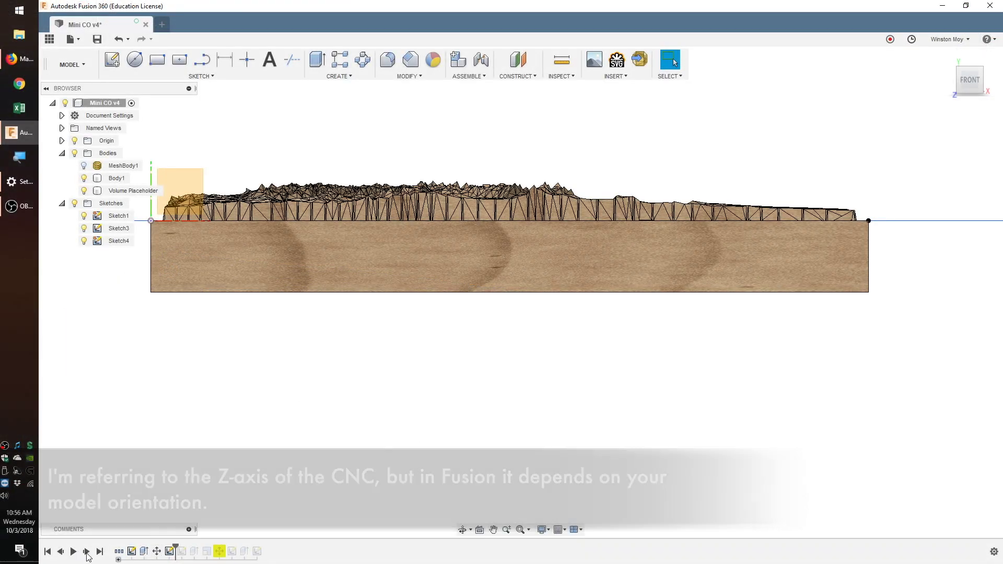
# Step: Step the timeline forward to the re-extruded wooden block and select Sketch5 at an angled top view
pyautogui.click(86, 552)
pyautogui.click(86, 552)
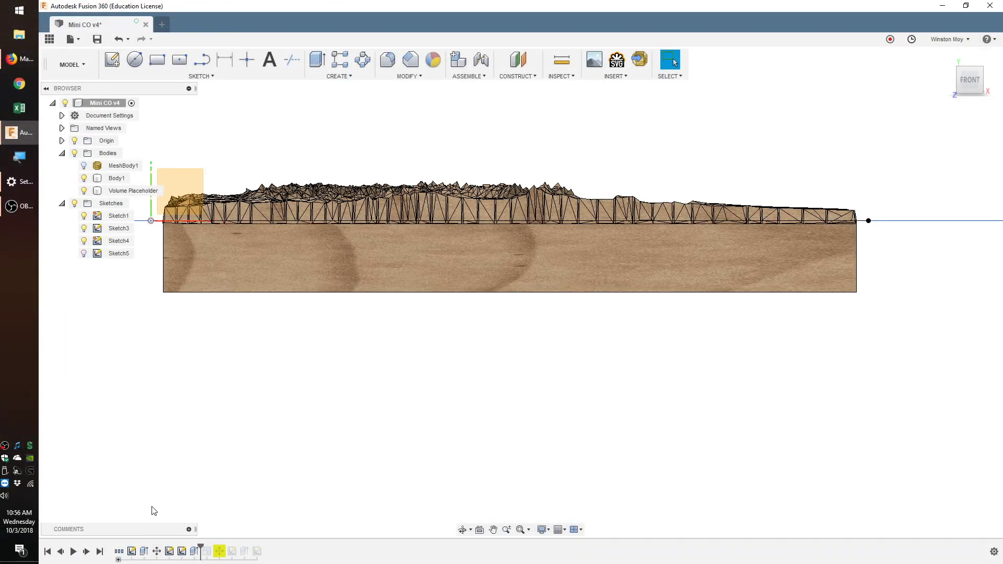
pyautogui.click(181, 551)
pyautogui.keyDown('shift'); pyautogui.moveTo(202, 421); pyautogui.dragTo(460, 495, button='middle'); pyautogui.keyUp('shift')
# Step: Make Sketch5 visible and begin editing it
pyautogui.rightClick(113, 260)
pyautogui.click(84, 256)
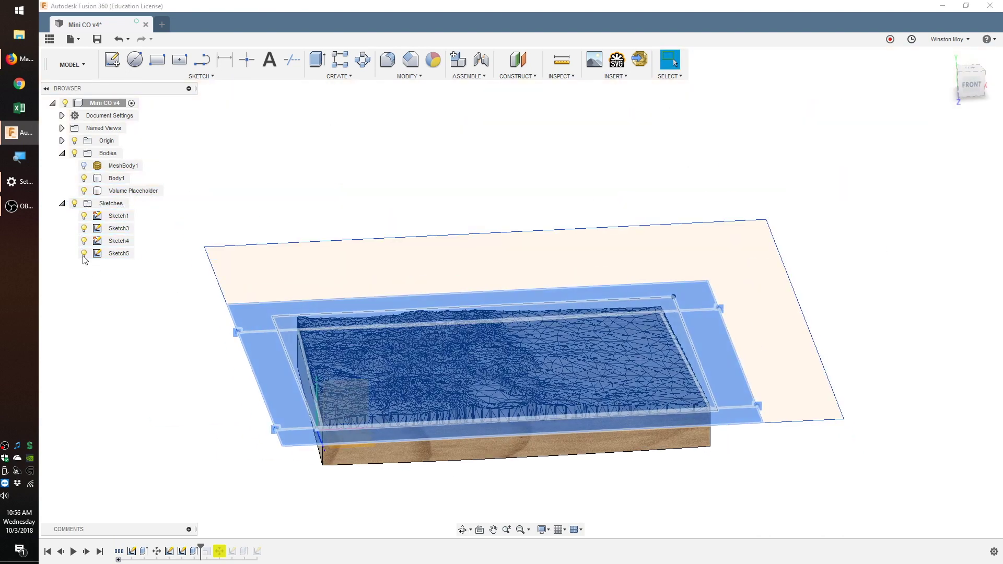
pyautogui.keyDown('ctrl'); pyautogui.click(86, 233); pyautogui.keyUp('ctrl')
pyautogui.click(119, 254)
pyautogui.rightClick(131, 257)
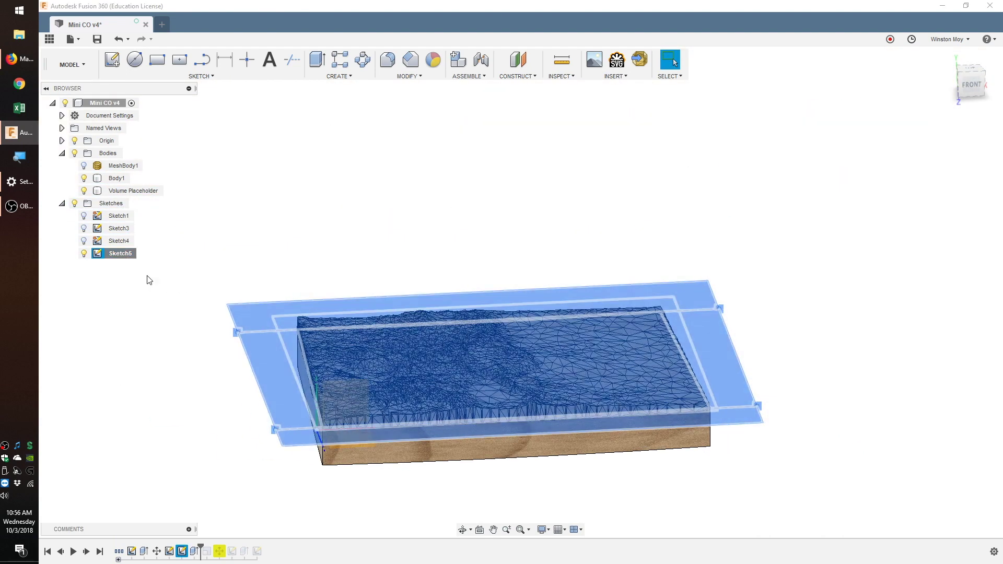
pyautogui.click(152, 262)
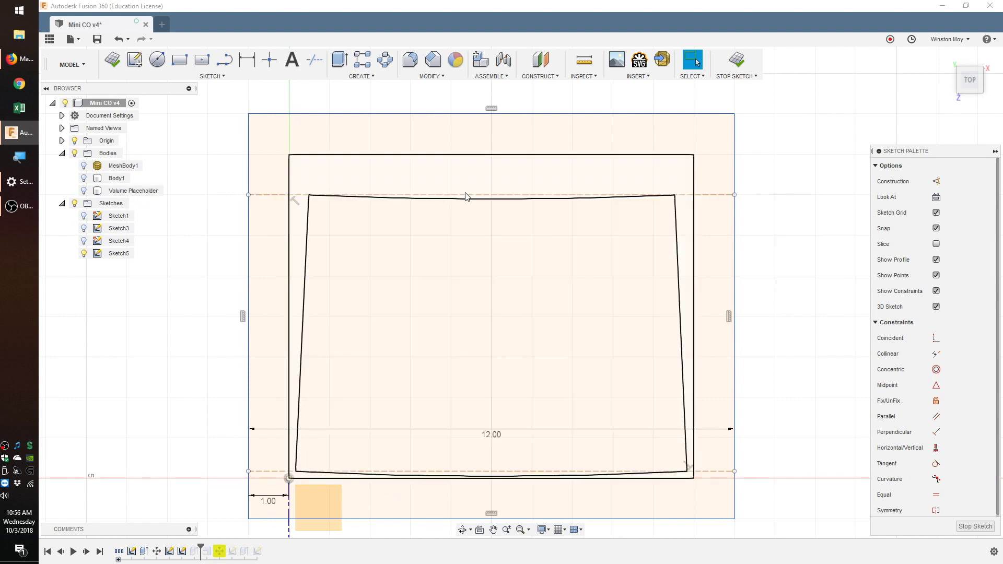
# Step: Inspect Sketch5's top edge and bottom construction line, then finish the sketch
pyautogui.click(533, 199)
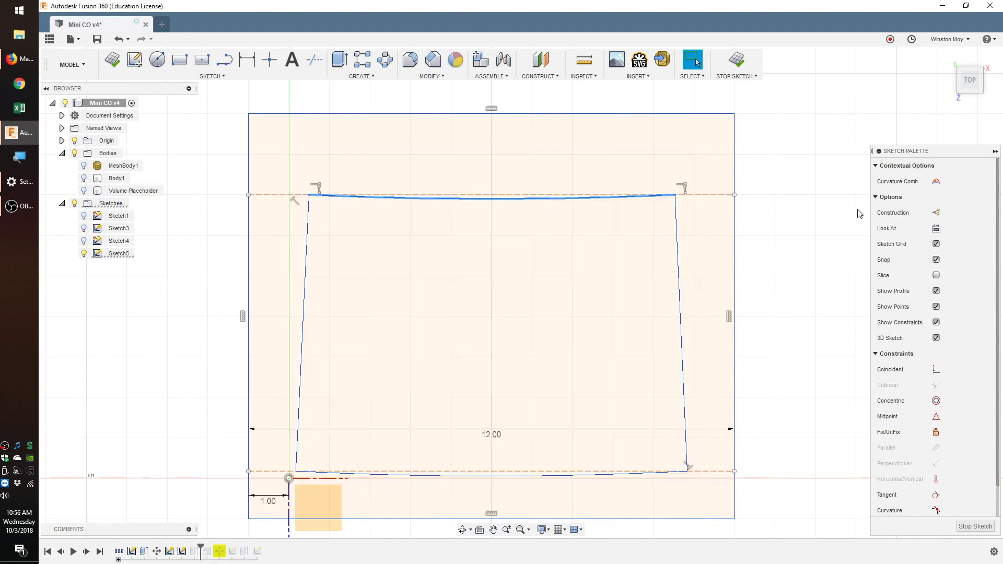
pyautogui.click(324, 472)
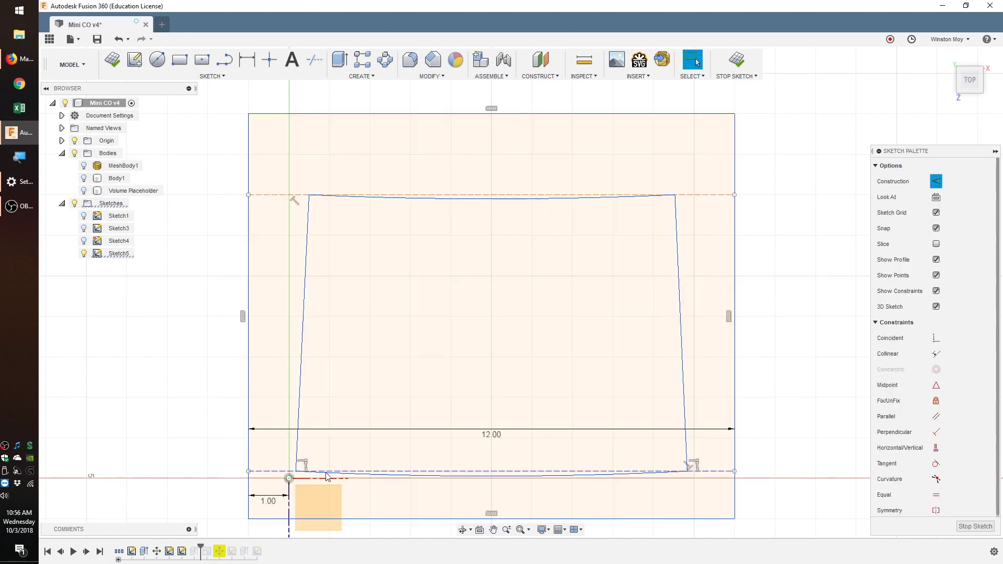
pyautogui.click(787, 472)
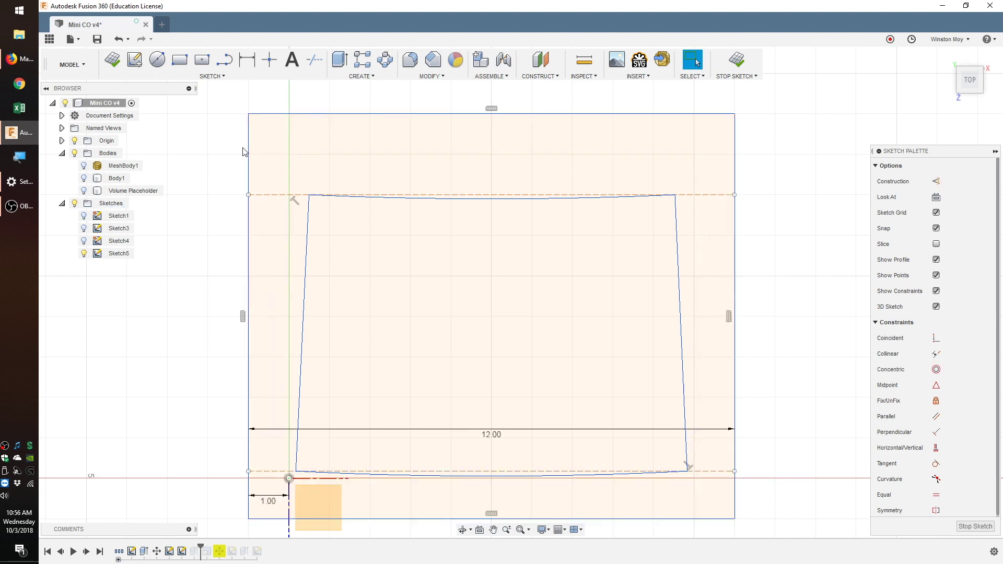
pyautogui.click(736, 60)
# Step: Show Body1 and the Volume Placeholder, step the timeline forward, and display Sketch7's rectangles
pyautogui.click(84, 178)
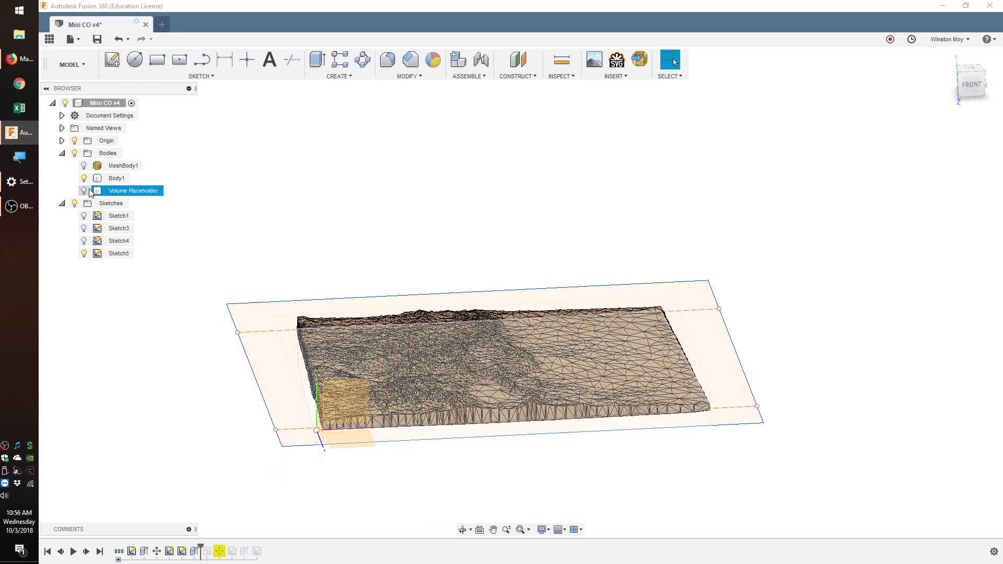
pyautogui.click(83, 191)
pyautogui.click(86, 551)
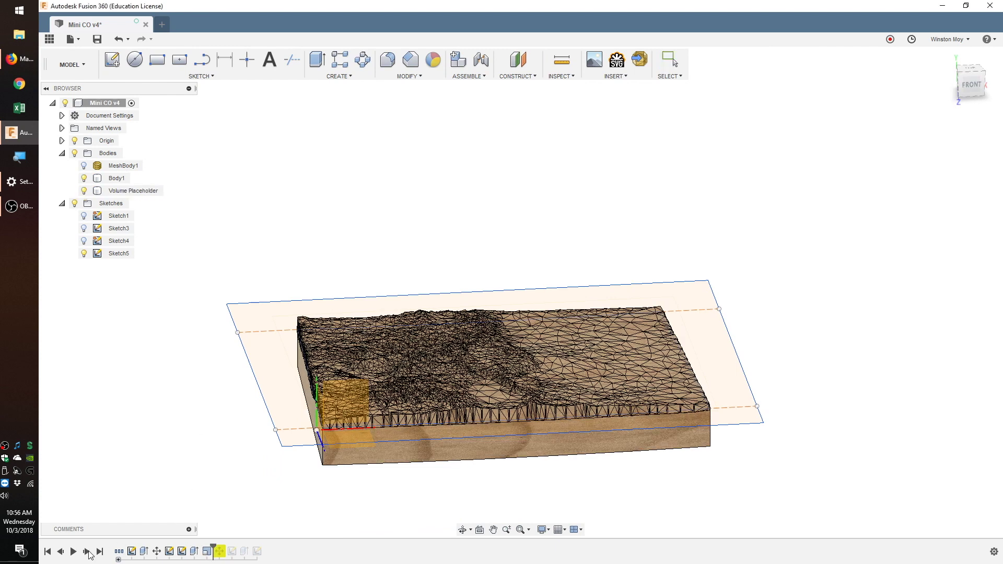
pyautogui.click(86, 551)
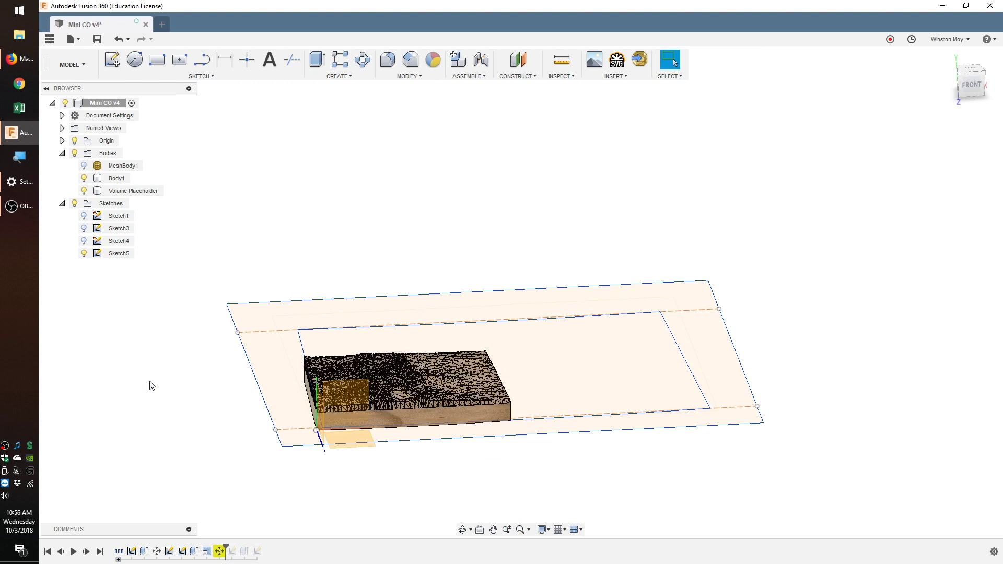
pyautogui.click(86, 551)
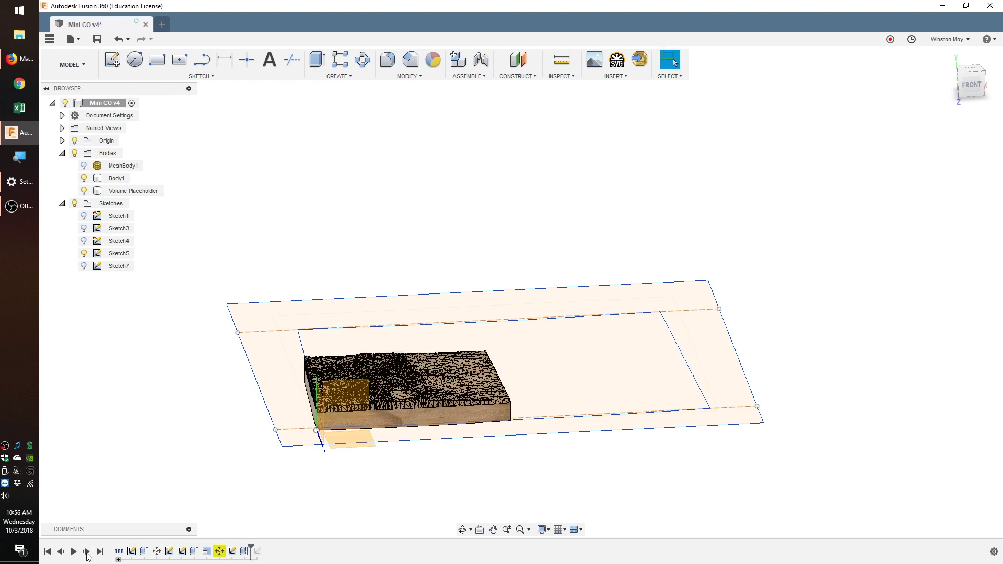
pyautogui.click(84, 267)
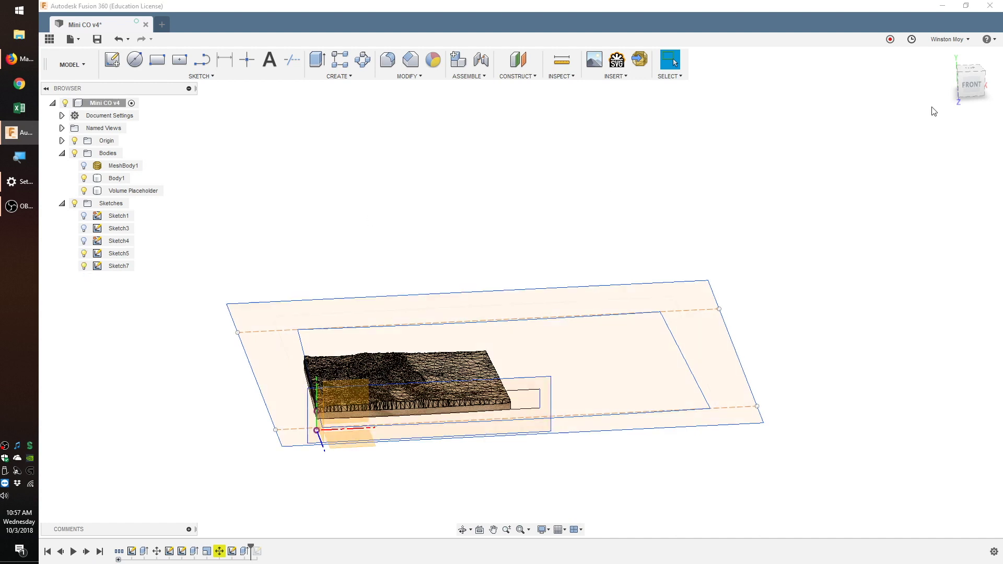
# Step: From the front view, measure the mesh's left-edge line at 0.50 in
pyautogui.click(970, 84)
pyautogui.scroll(3, 288, 306)
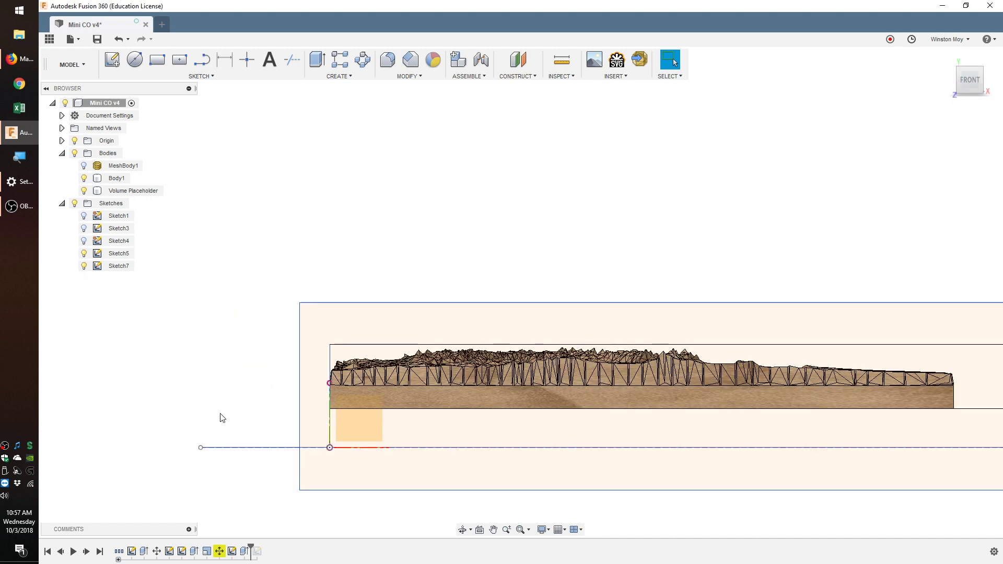
pyautogui.click(330, 361)
pyautogui.click(562, 60)
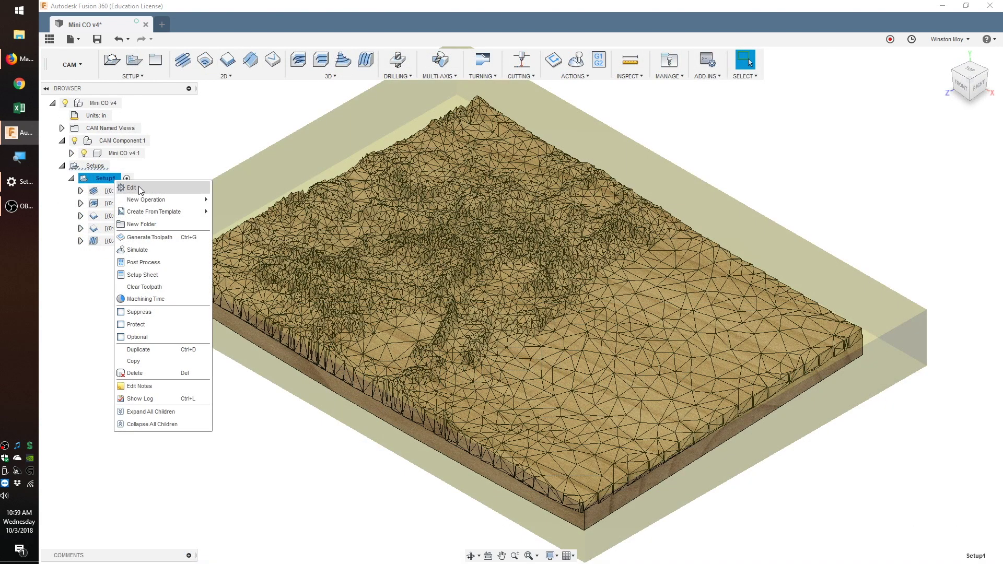
# Step: Review Setup1's fixed 5.5 × 4 × 0.57 in box stock and accept it to regenerate toolpaths
pyautogui.press('Escape')
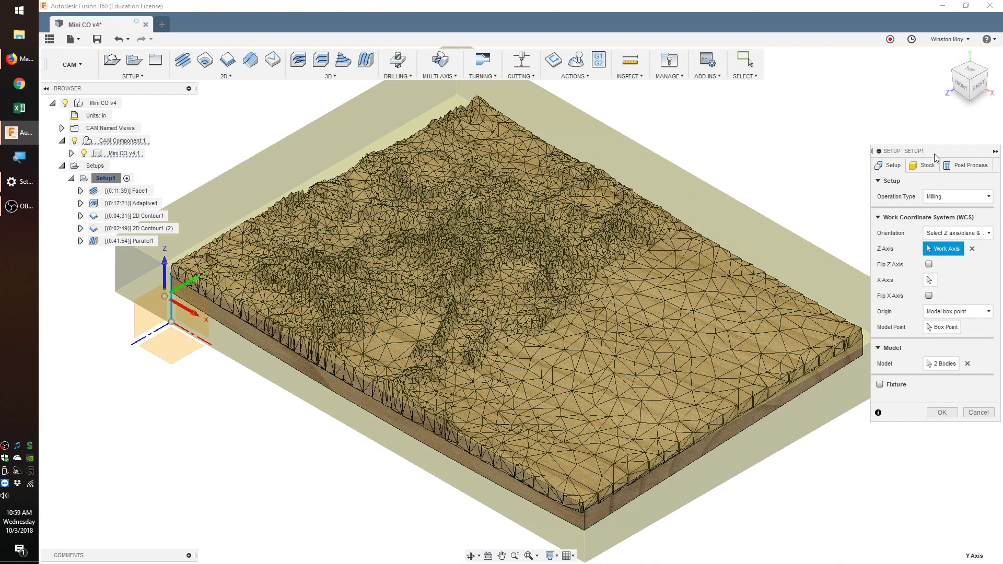
pyautogui.click(923, 165)
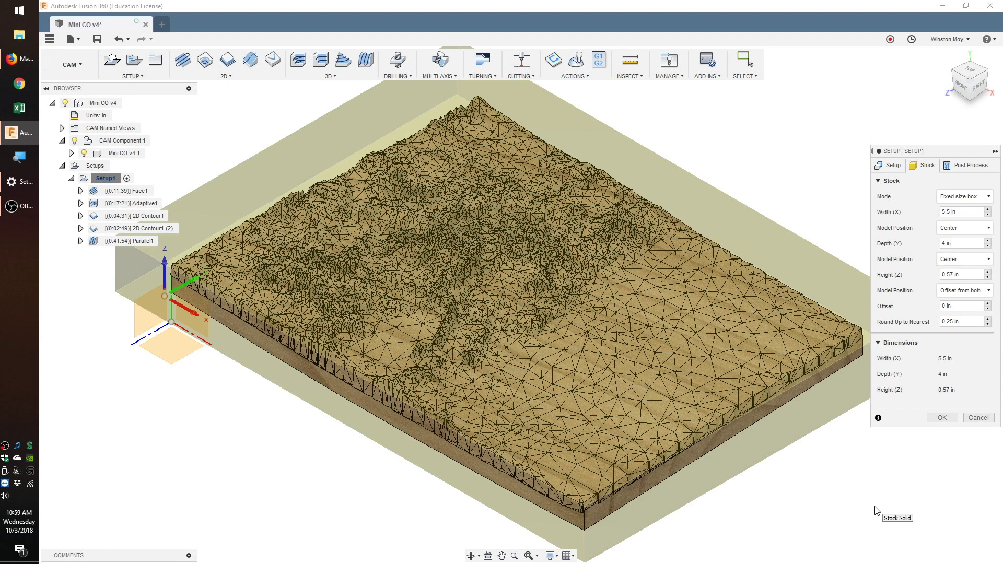
pyautogui.click(942, 417)
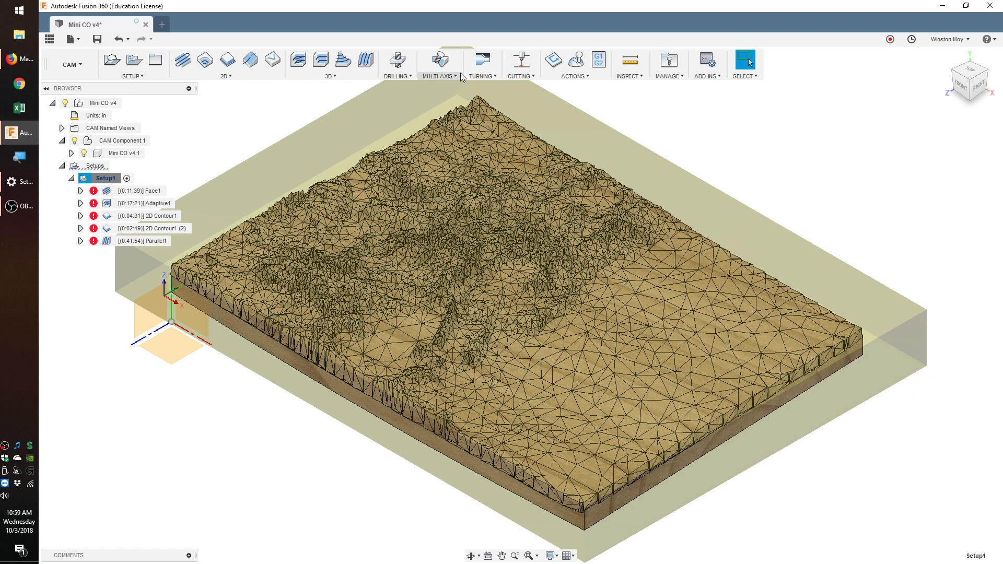
# Step: Display the Face1 toolpath and inspect it from the home and front views
pyautogui.click(142, 192)
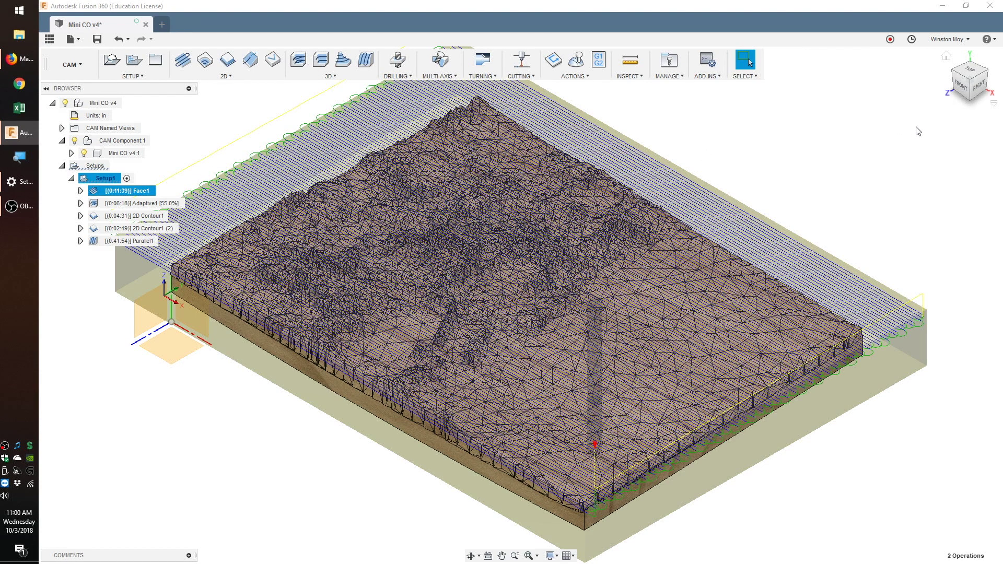
pyautogui.click(946, 56)
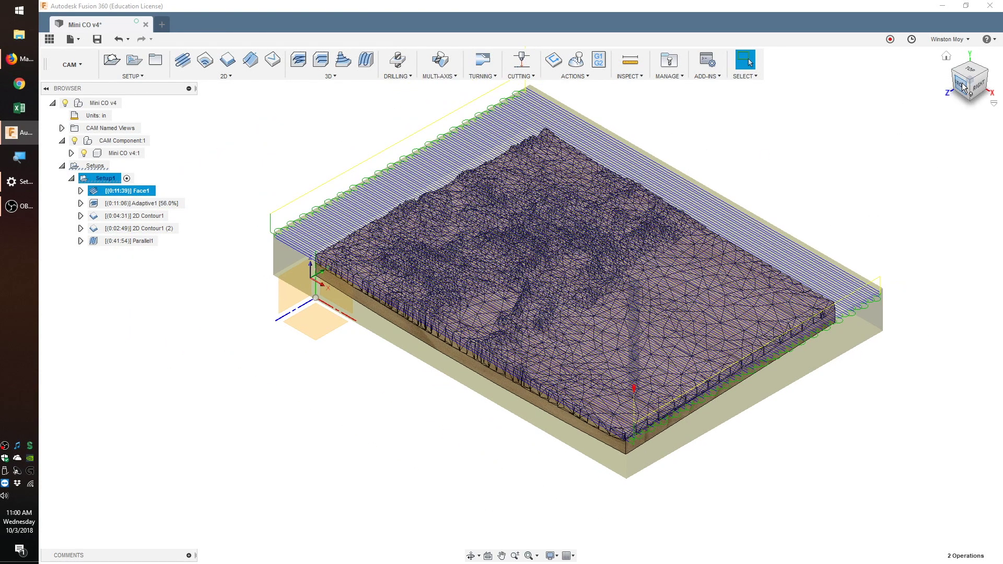
pyautogui.click(963, 85)
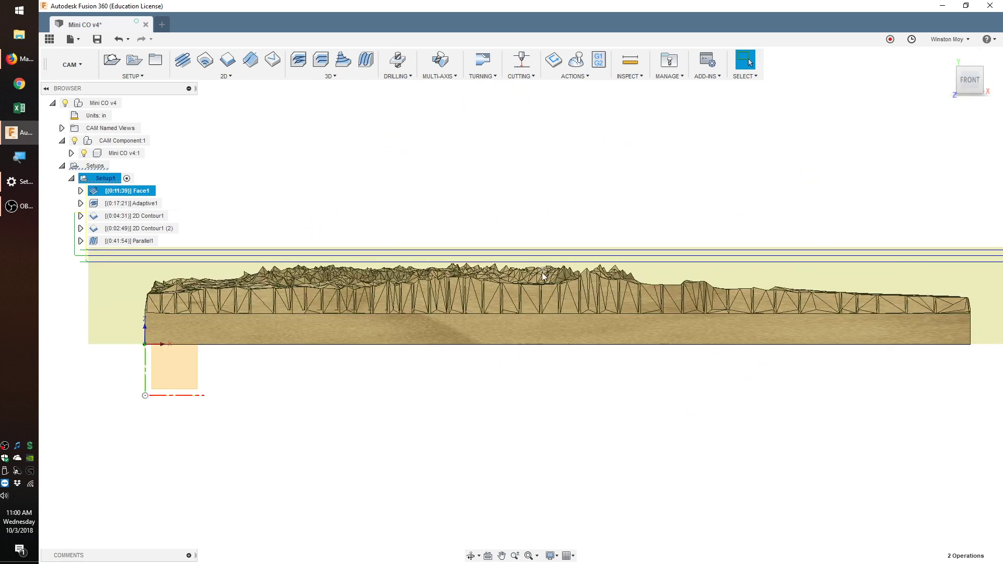
pyautogui.scroll(6, 469, 267)
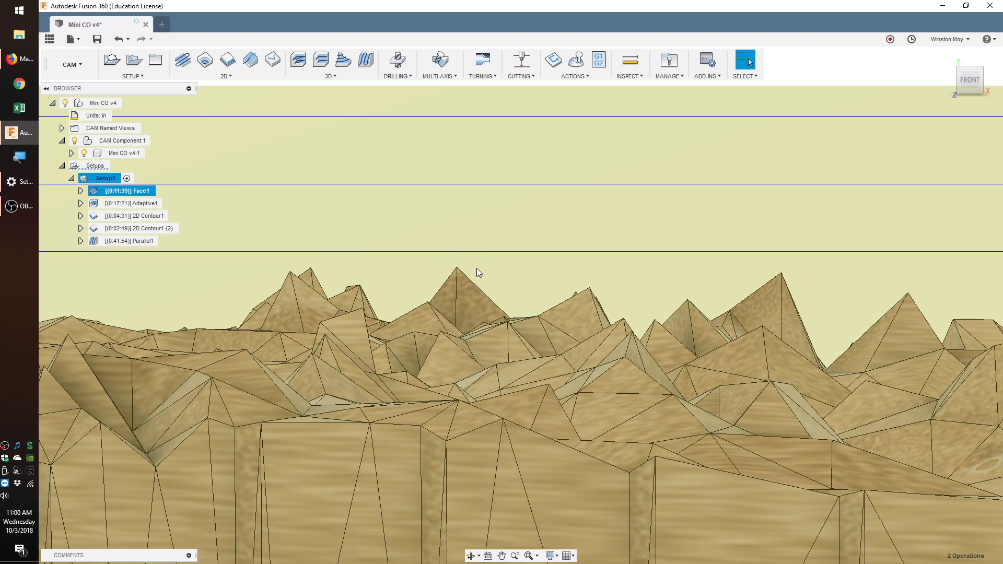
pyautogui.click(945, 55)
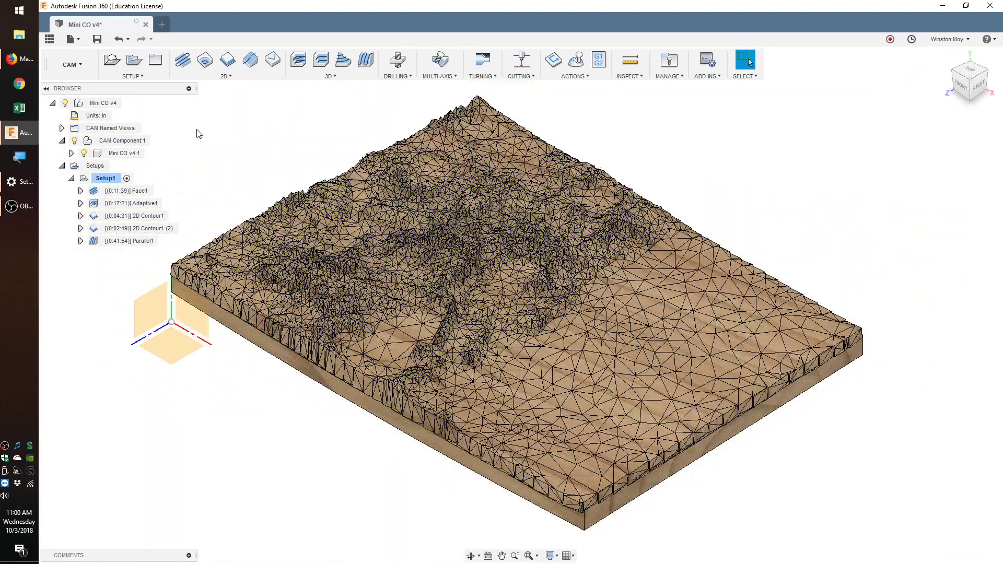
# Step: View Adaptive1 with the stock box from a low front angle, then display 2D Contour1
pyautogui.click(152, 202)
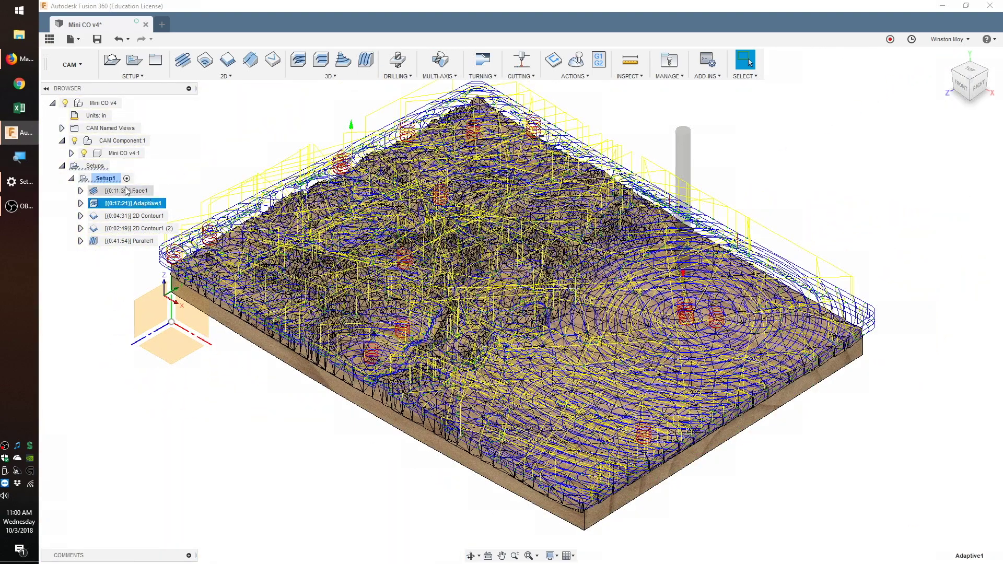
pyautogui.keyDown('ctrl'); pyautogui.click(126, 180); pyautogui.keyUp('ctrl')
pyautogui.keyDown('shift'); pyautogui.moveTo(820, 170); pyautogui.dragTo(844, 140, button='middle'); pyautogui.keyUp('shift')
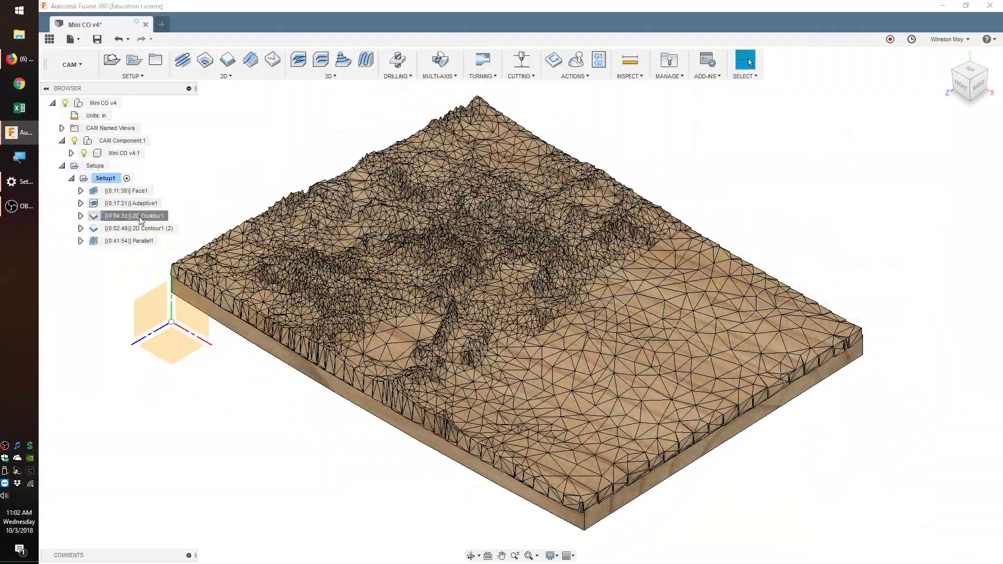
pyautogui.click(139, 216)
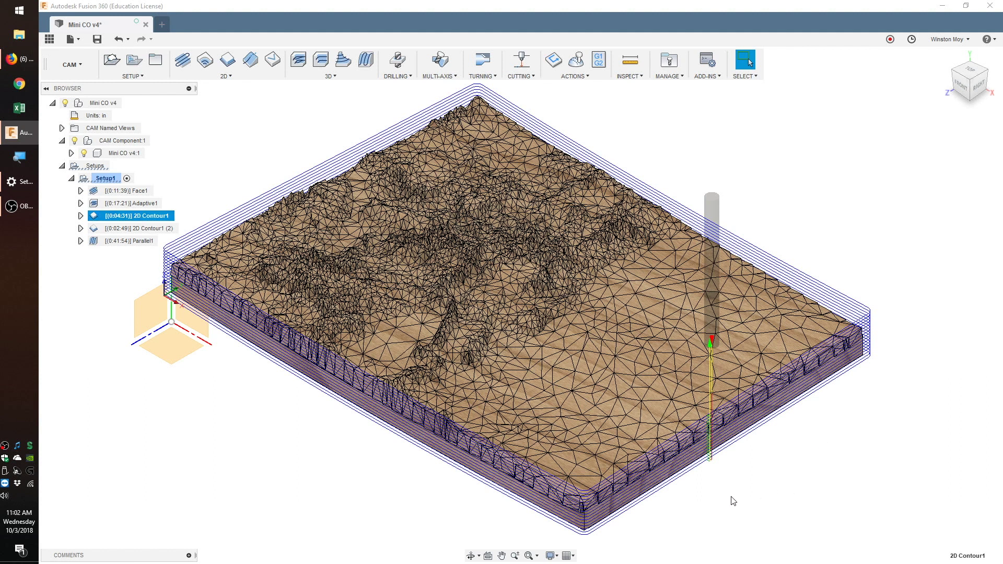
# Step: Display Parallel1, edit it, and set Coolant to Disabled
pyautogui.click(134, 241)
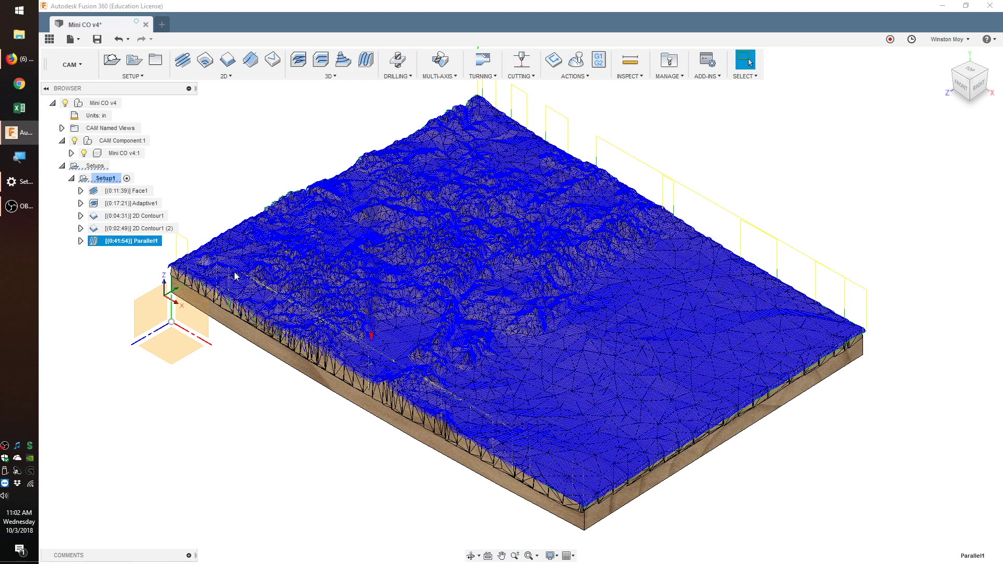
pyautogui.rightClick(157, 242)
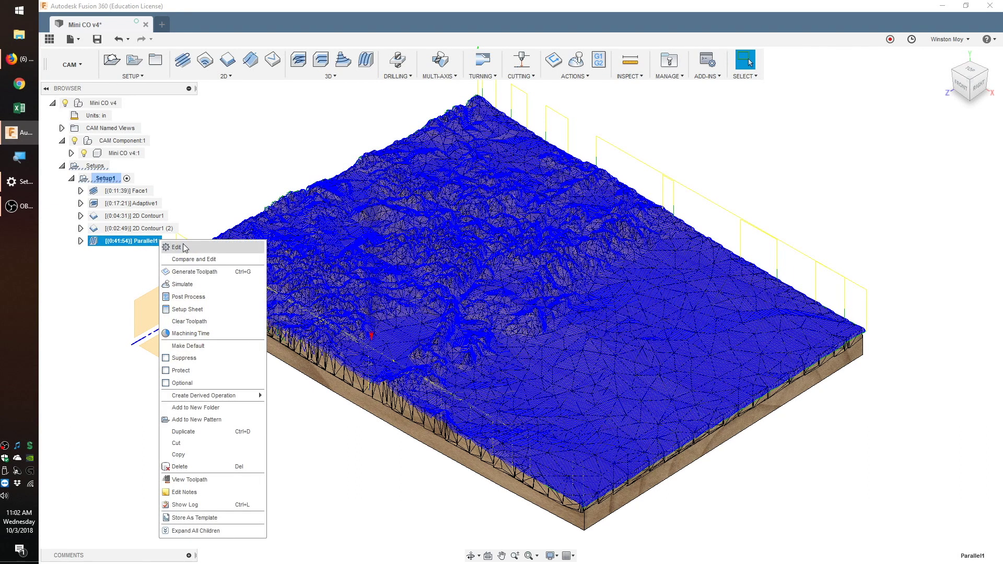
pyautogui.click(175, 245)
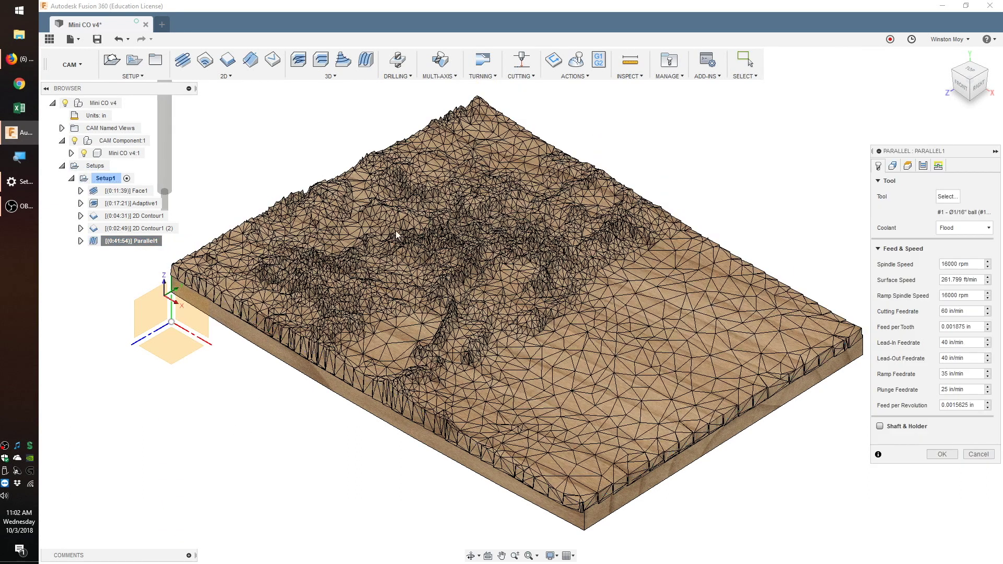
pyautogui.click(974, 229)
pyautogui.click(956, 235)
# Step: Check the 0.007 in stepover on the Passes tab, then cancel the Parallel1 edits
pyautogui.click(923, 166)
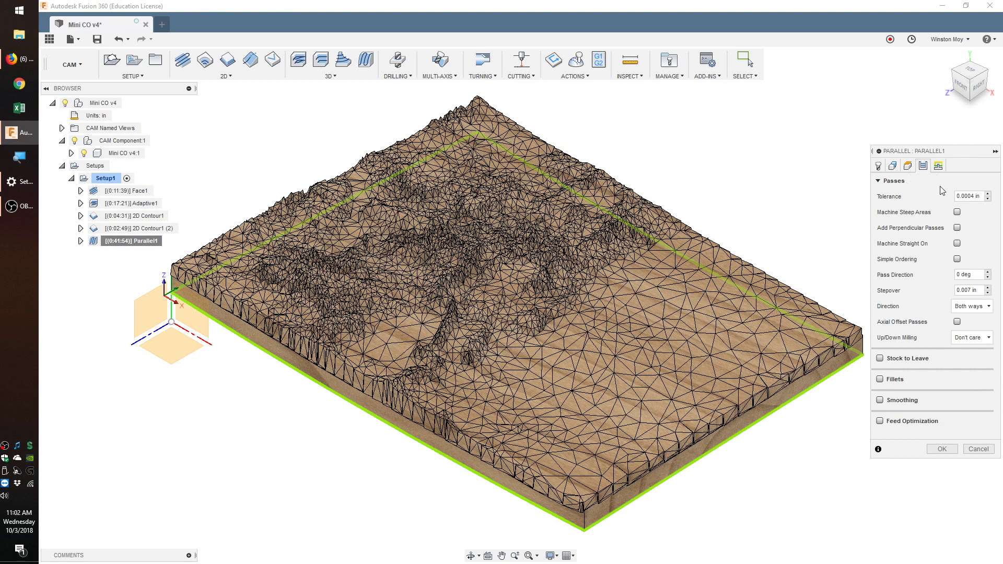
pyautogui.doubleClick(972, 288)
pyautogui.click(978, 449)
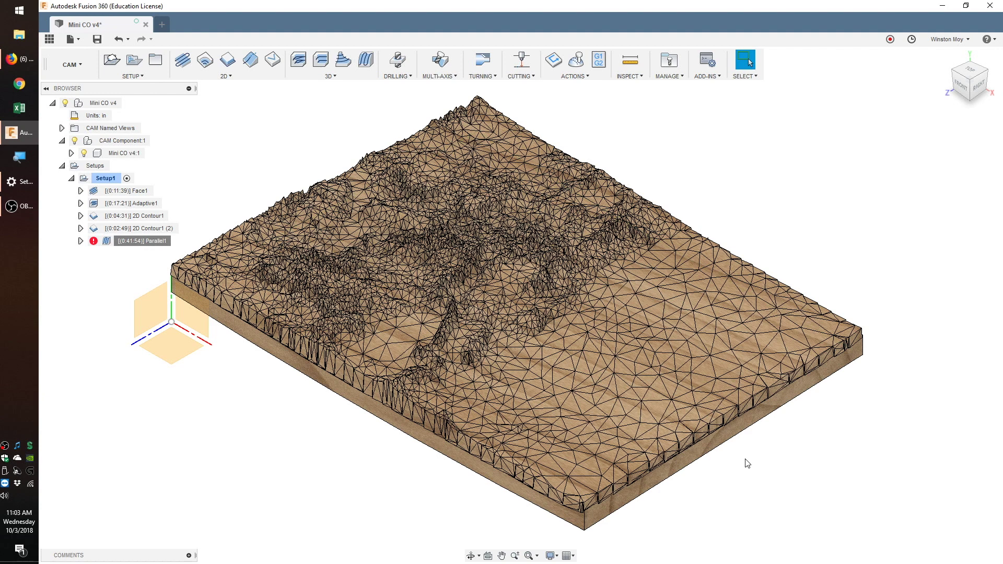